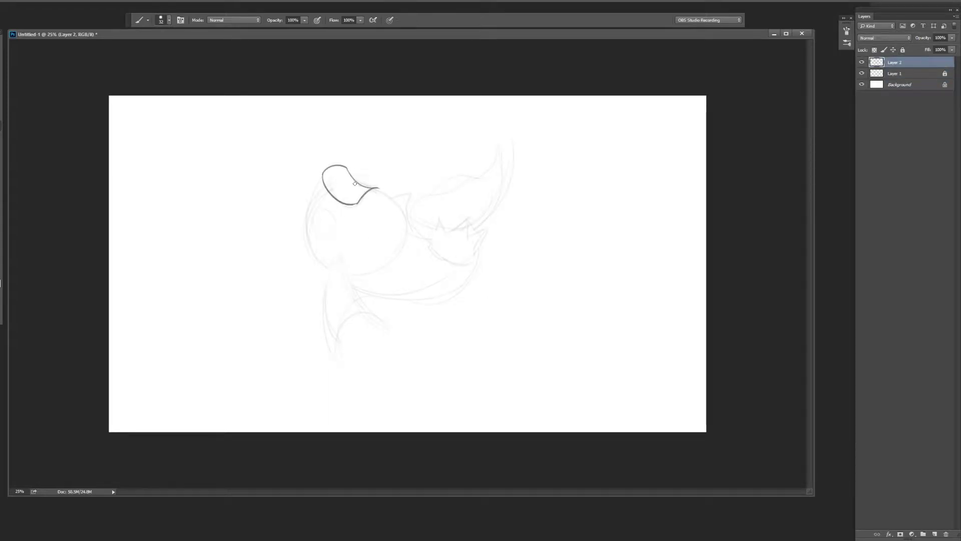
Ink the inner edge of the mouth and redraw the lower fin tip as a V-shaped curve
mouse_move(328, 176)
mouse_down()
mouse_move(349, 203)
mouse_move(378, 187)
mouse_move(349, 174)
mouse_move(442, 246)
mouse_move(317, 187)
mouse_up()
key(ctrl+z)
drag(308, 247, 342, 250)
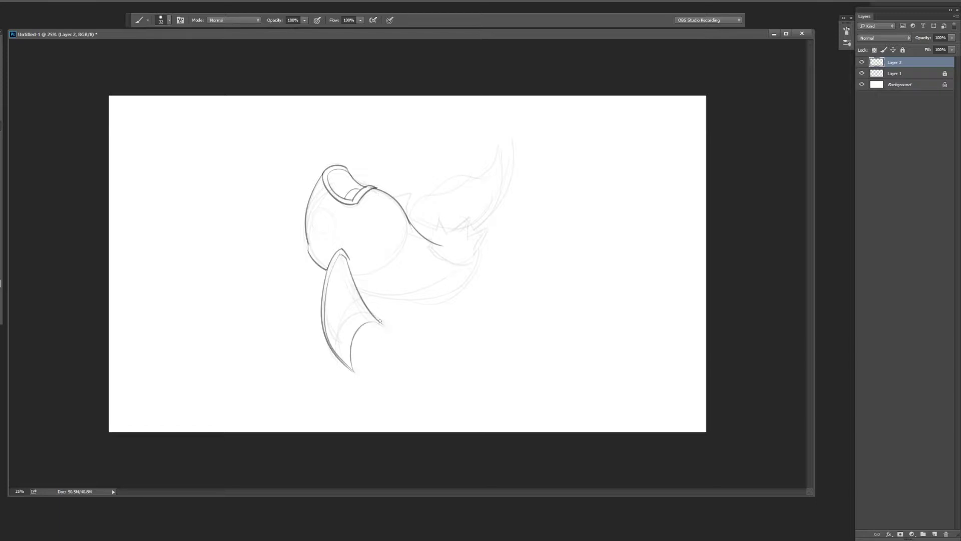
key(ctrl+shift+n)
key(Return)
key(ctrl+z)
key(ctrl+z)
key(ctrl+z)
Close the bottom of the crown shape and ink the line along the bottom of the head
drag(434, 256, 480, 261)
key(ctrl+shift+n)
key(Return)
drag(306, 238, 387, 262)
key(e)
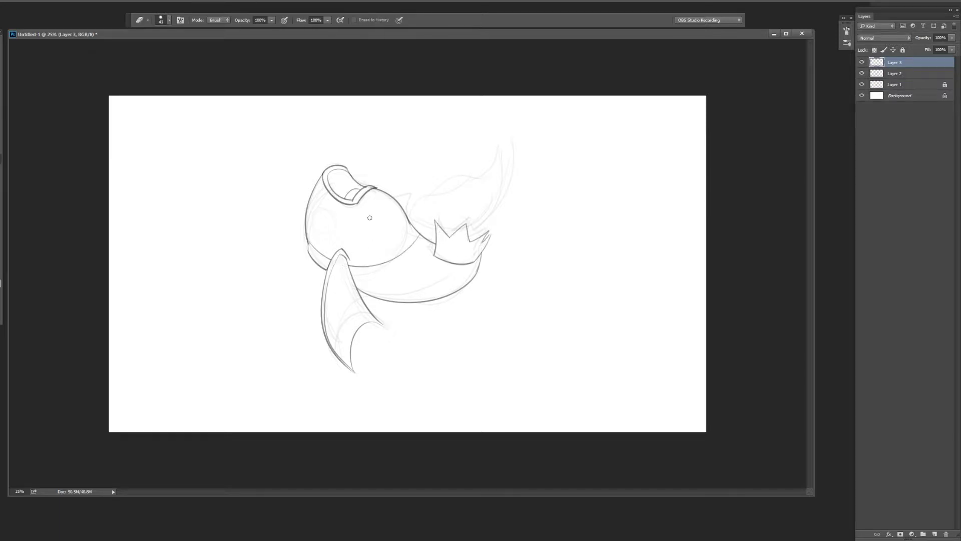
key(b)
key(e)
key(b)
key(e)
key(b)
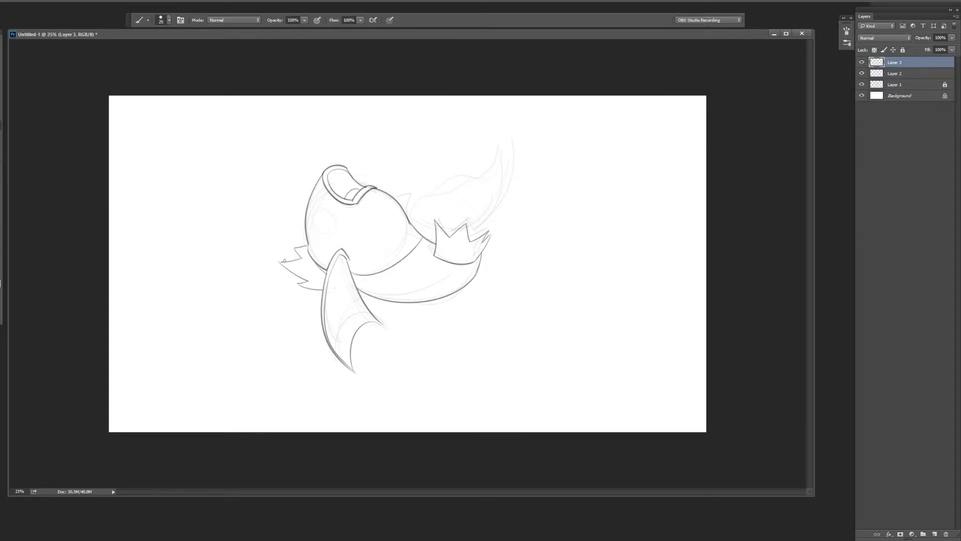
Darken the upper body line and ink the curved tail fin outline on a new layer
drag(419, 188, 406, 212)
key(ctrl+shift+alt+n)
key(e)
key(b)
drag(517, 133, 475, 228)
key(e)
key(b)
key(e)
key(b)
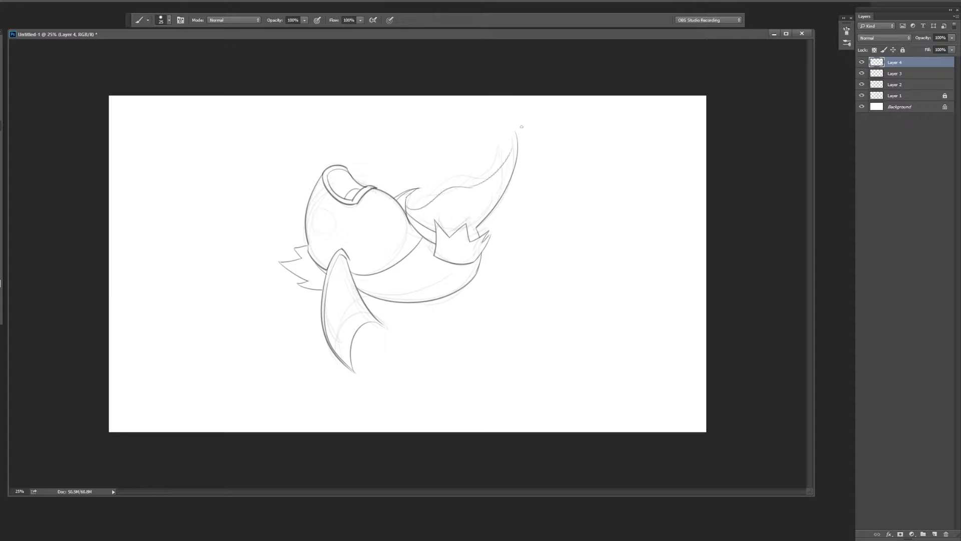
Draw the eye and body curves and the belly plate lines on a fresh layer
key(ctrl+shift+alt+n)
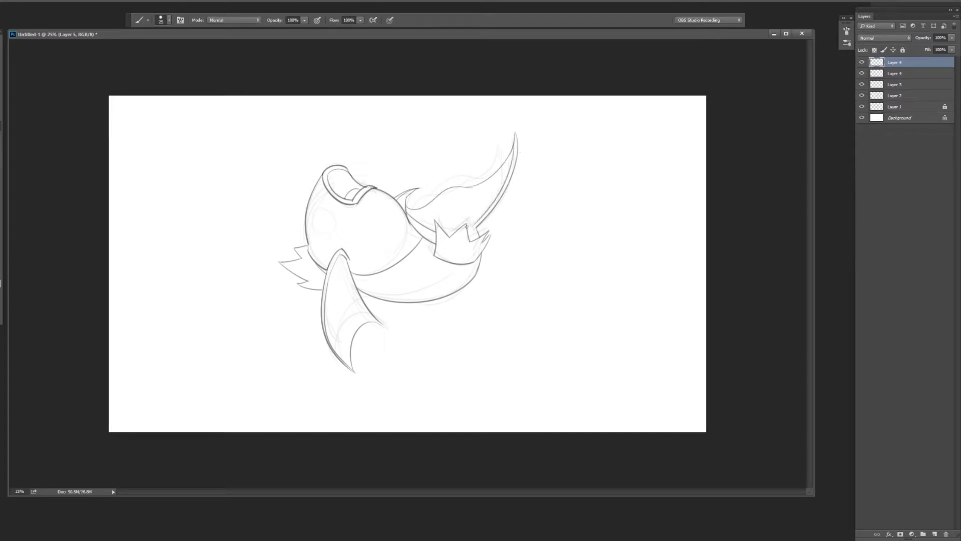
key(e)
key(Delete)
key(Delete)
key(b)
key(ctrl+shift+n)
key(Return)
drag(368, 202, 411, 247)
drag(407, 214, 395, 231)
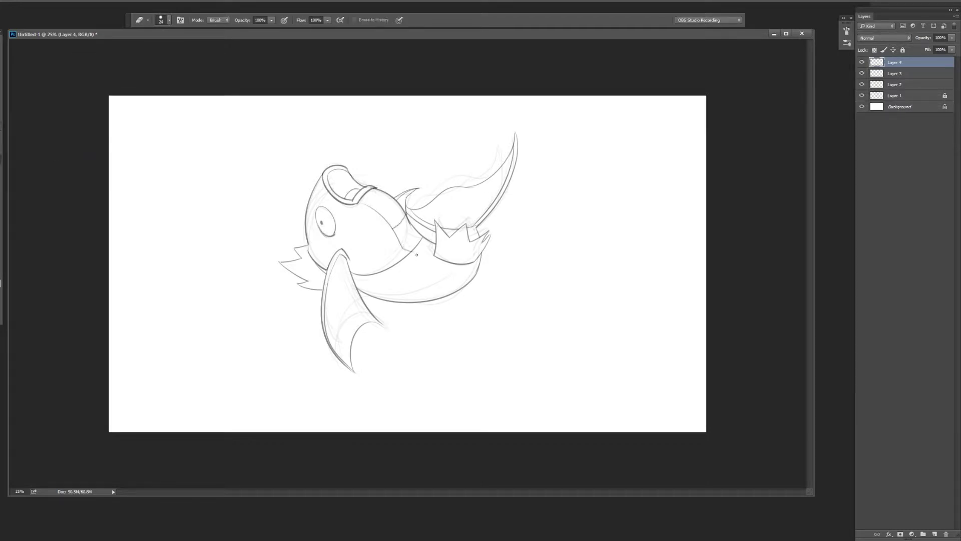
drag(396, 272, 380, 283)
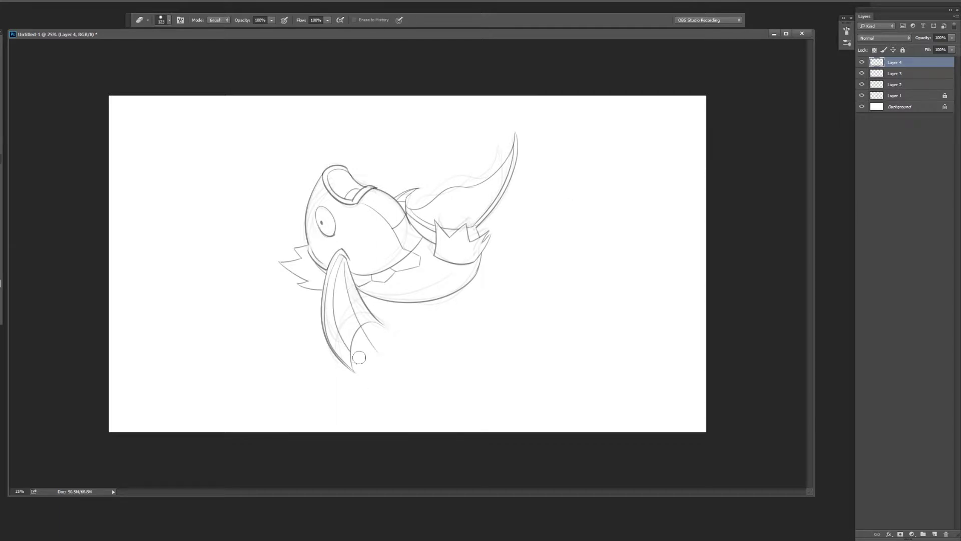
key(Delete)
Draw long whiskers trailing from the mouth and one curving up from the head
key(e)
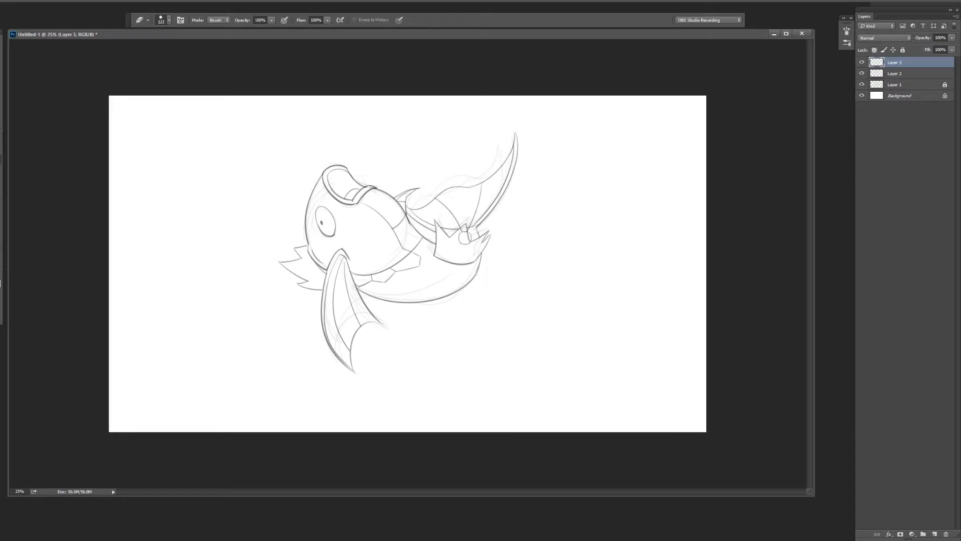
key(ctrl+shift+n)
key(Escape)
key(b)
drag(335, 228, 277, 375)
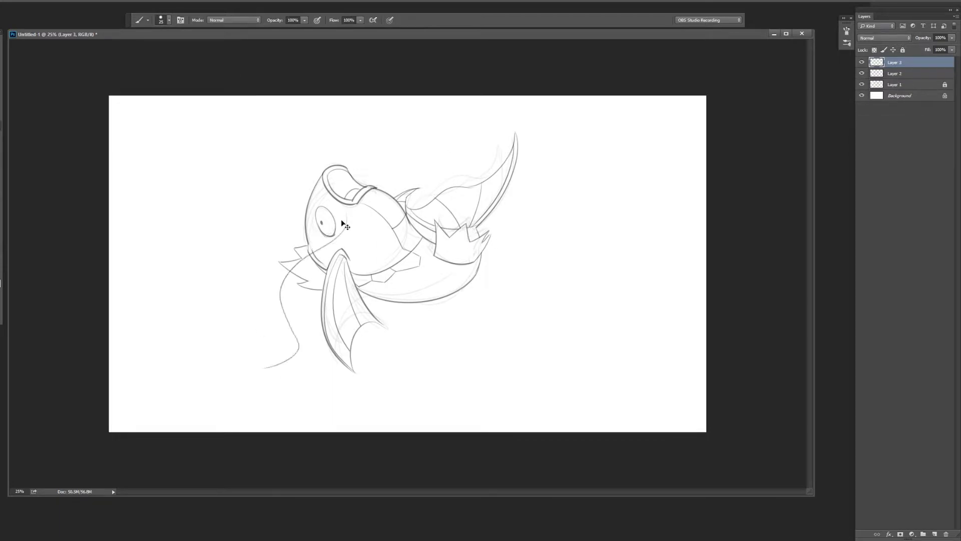
drag(347, 216, 257, 370)
key(ctrl+shift+n)
key(Return)
drag(414, 125, 381, 195)
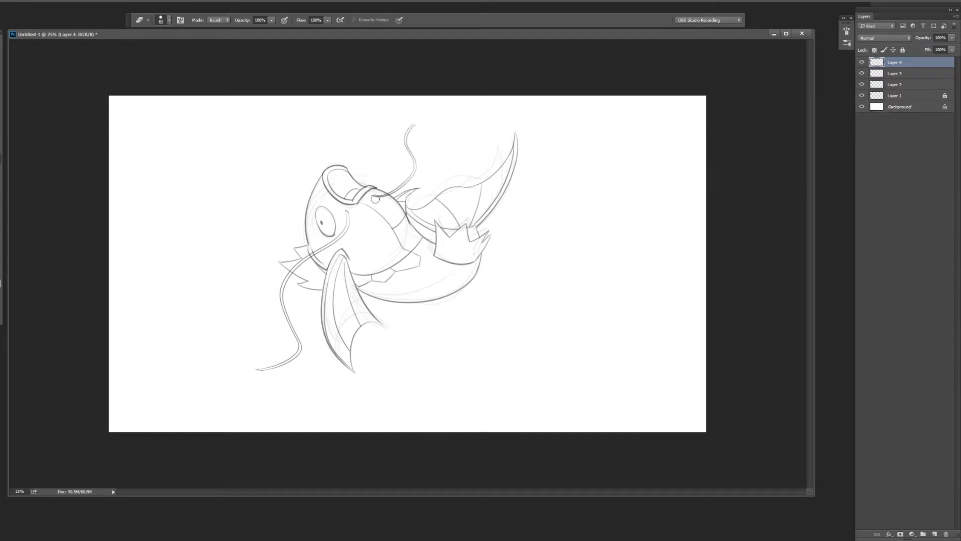
Merge the line layers into one and hide the rough sketch layer
key(ctrl+e)
key(e)
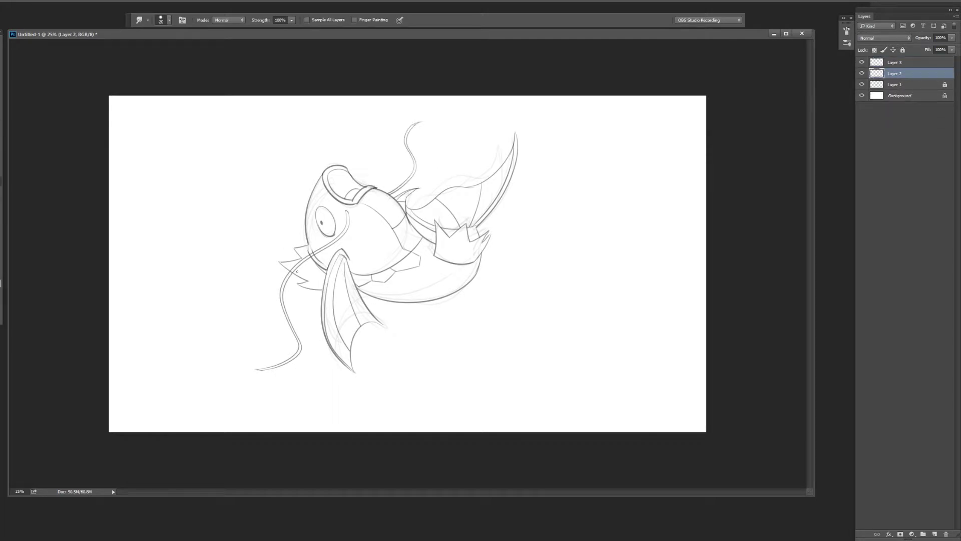
key(ctrl+bracketright)
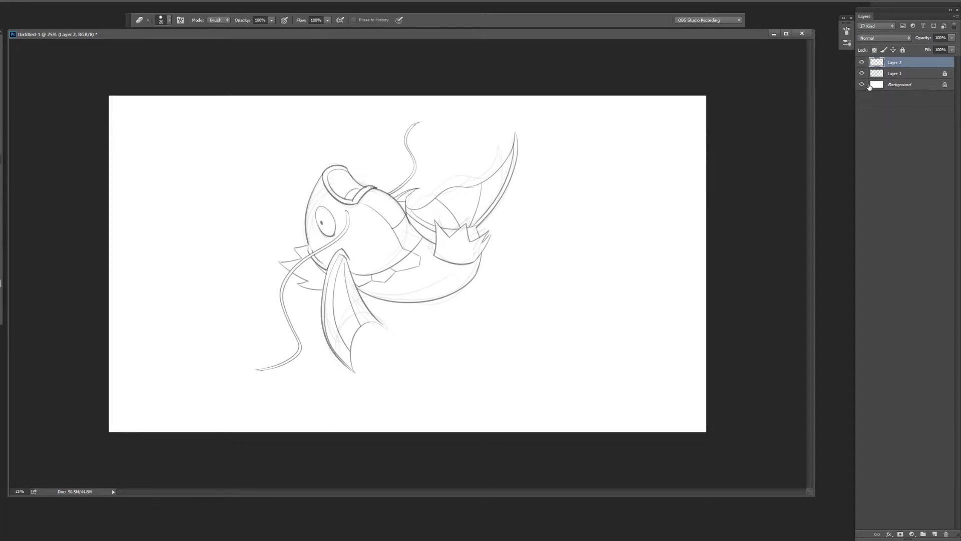
click(862, 85)
click(894, 73)
Paint a red-orange base colour over the whole fish beneath the line art
key(b)
key(F6)
click(771, 342)
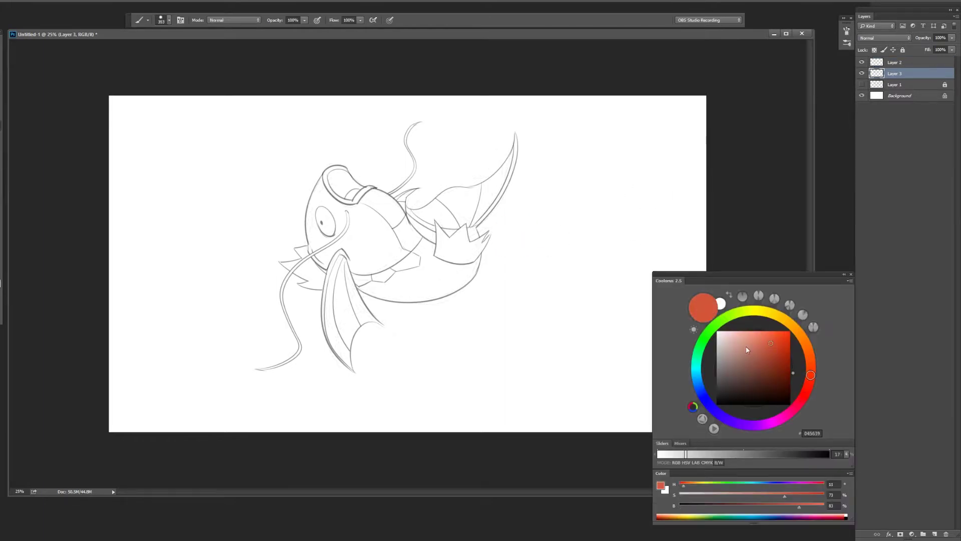
drag(341, 146, 300, 281)
drag(260, 400, 540, 140)
drag(531, 200, 460, 228)
On a new layer, paint pale pink over the tail fin, eye and lower fin
key(ctrl+shift+alt+n)
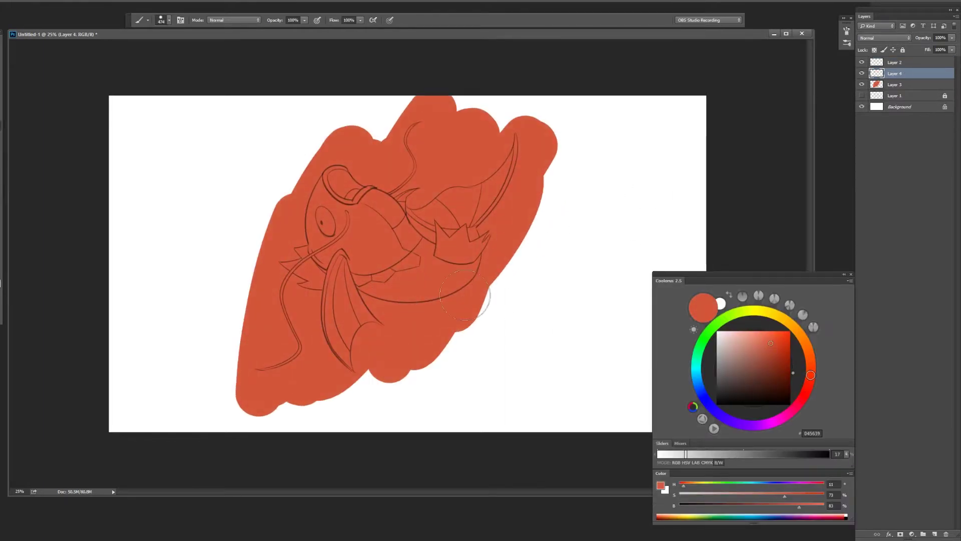
click(749, 340)
click(726, 331)
mouse_move(436, 210)
mouse_down()
mouse_move(450, 208)
mouse_move(519, 127)
mouse_up()
drag(496, 201, 396, 200)
click(324, 221)
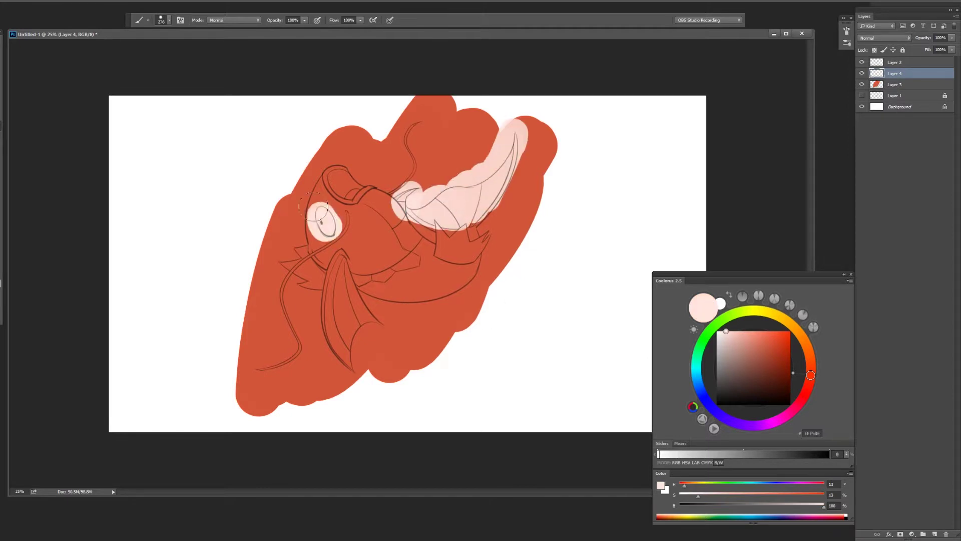
drag(345, 258, 360, 356)
drag(360, 280, 373, 341)
Erase the pink spill from the lower fin's tip and edges, carving notches on the right
key(e)
scroll(320, 252, up, 1)
drag(440, 363, 453, 270)
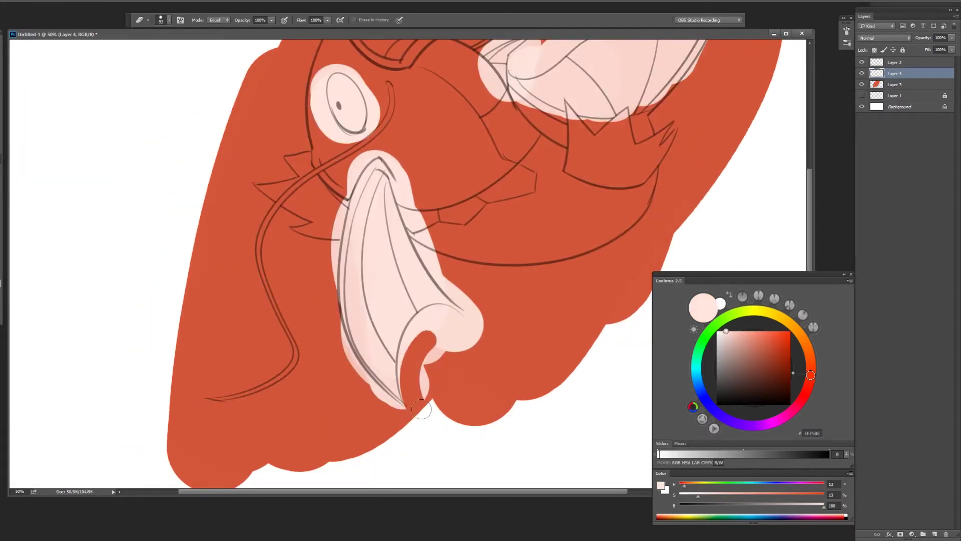
drag(425, 331, 450, 400)
drag(441, 320, 446, 349)
drag(400, 201, 416, 241)
mouse_move(385, 186)
mouse_down()
mouse_move(350, 241)
mouse_move(345, 305)
mouse_up()
scroll(345, 306, up, 1)
mouse_move(357, 145)
mouse_down()
mouse_move(344, 281)
mouse_move(360, 401)
mouse_up()
scroll(343, 284, down, 2)
scroll(358, 315, down, 1)
scroll(220, 170, up, 1)
Trim the eye white's edges and the pink along the fin's left and lower edges
mouse_move(436, 271)
mouse_down()
mouse_move(356, 290)
mouse_move(353, 166)
mouse_move(434, 273)
mouse_up()
drag(551, 150, 238, 210)
drag(400, 195, 415, 283)
mouse_move(365, 200)
mouse_down()
mouse_move(397, 147)
mouse_move(455, 155)
mouse_up()
mouse_move(455, 220)
mouse_down()
mouse_move(378, 205)
mouse_move(353, 273)
mouse_up()
mouse_move(346, 215)
mouse_down()
mouse_move(369, 264)
mouse_move(451, 300)
mouse_move(368, 282)
mouse_up()
mouse_move(360, 248)
mouse_down()
mouse_move(389, 291)
mouse_move(450, 313)
mouse_move(361, 322)
mouse_up()
With a larger eraser, clean the remaining pink off the fin's lower edge
mouse_move(431, 271)
mouse_down()
mouse_move(530, 250)
mouse_move(485, 397)
mouse_move(415, 360)
mouse_move(388, 393)
mouse_up()
key(bracketright)
drag(470, 318, 405, 370)
mouse_move(451, 300)
mouse_down()
mouse_move(400, 260)
mouse_move(436, 357)
mouse_move(496, 220)
mouse_move(501, 105)
mouse_up()
key(ctrl+minus)
key(ctrl+minus)
key(ctrl+minus)
click(800, 333)
On a new layer, paint the crown spikes and side fin orange
click(757, 339)
key(ctrl+shift+alt+n)
key(b)
scroll(500, 241, up, 2)
drag(491, 220, 576, 309)
scroll(576, 308, down, 1)
drag(118, 281, 221, 350)
Erase the orange spill around the side fin edges and above and below the crown
drag(150, 311, 251, 410)
key(e)
drag(220, 264, 250, 330)
scroll(406, 243, up, 1)
mouse_move(406, 242)
mouse_down()
mouse_move(295, 252)
mouse_move(219, 290)
mouse_up()
drag(361, 300, 420, 325)
drag(365, 210, 501, 200)
drag(400, 321, 434, 330)
drag(494, 307, 500, 271)
Remove leftover orange around the crown with a Lasso selection, then deselect
key(ctrl+1)
key(l)
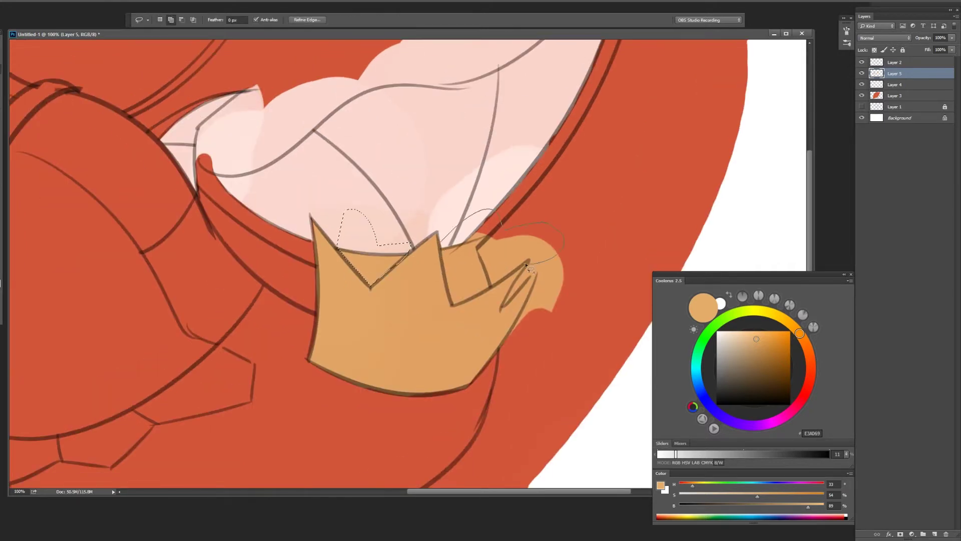
key(ctrl+d)
scroll(452, 299, down, 3)
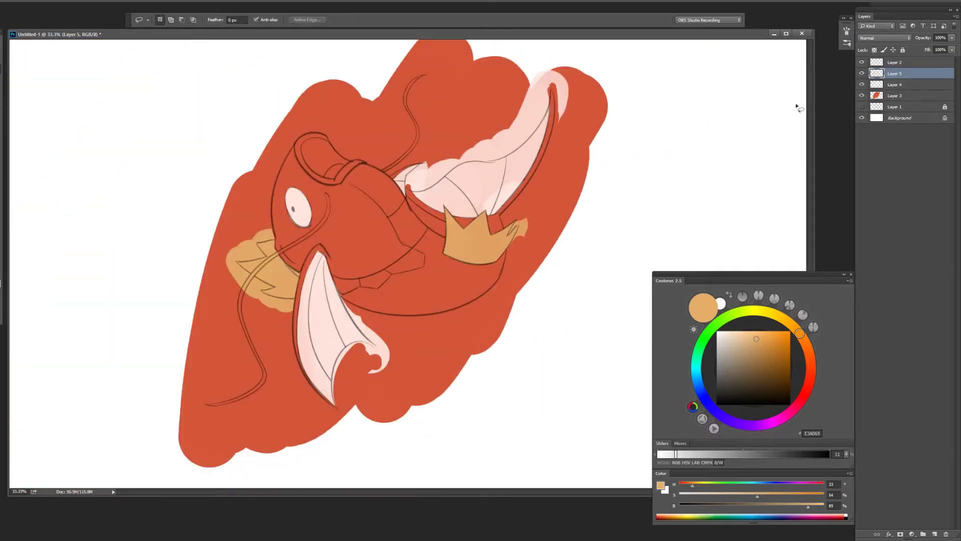
On a new layer, paint the inside and rim of the open mouth pink
key(ctrl+shift+alt+n)
scroll(330, 125, up, 2)
click(751, 361)
key(b)
mouse_move(381, 221)
mouse_down()
mouse_move(396, 165)
mouse_move(370, 182)
mouse_up()
mouse_move(350, 220)
mouse_down()
mouse_move(336, 170)
mouse_move(410, 150)
mouse_up()
mouse_move(380, 240)
mouse_down()
mouse_move(450, 210)
mouse_move(405, 232)
mouse_up()
click(894, 107)
key(ctrl+minus)
key(ctrl+minus)
key(ctrl+minus)
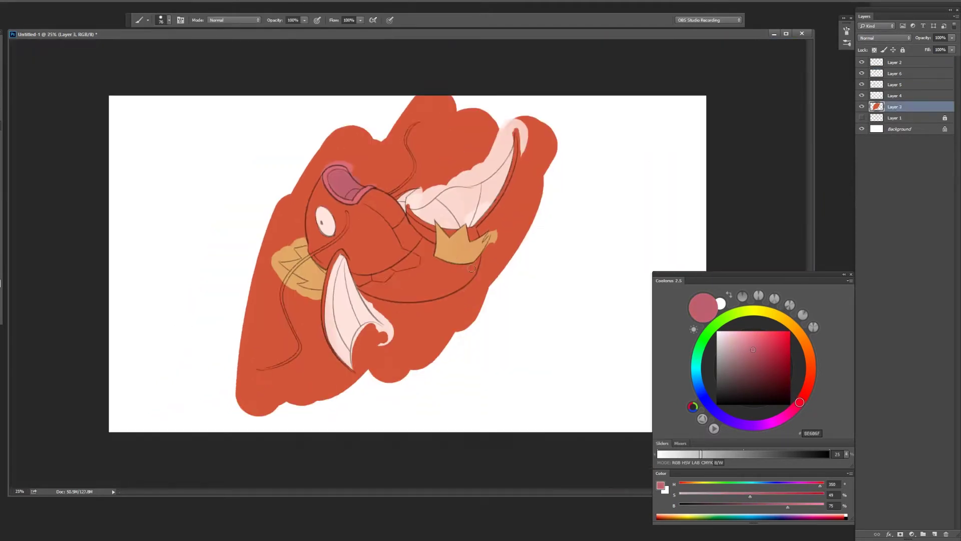
On a new layer above the base, fill the face, body and lower jaw with lighter orange
key(ctrl+plus)
click(811, 370)
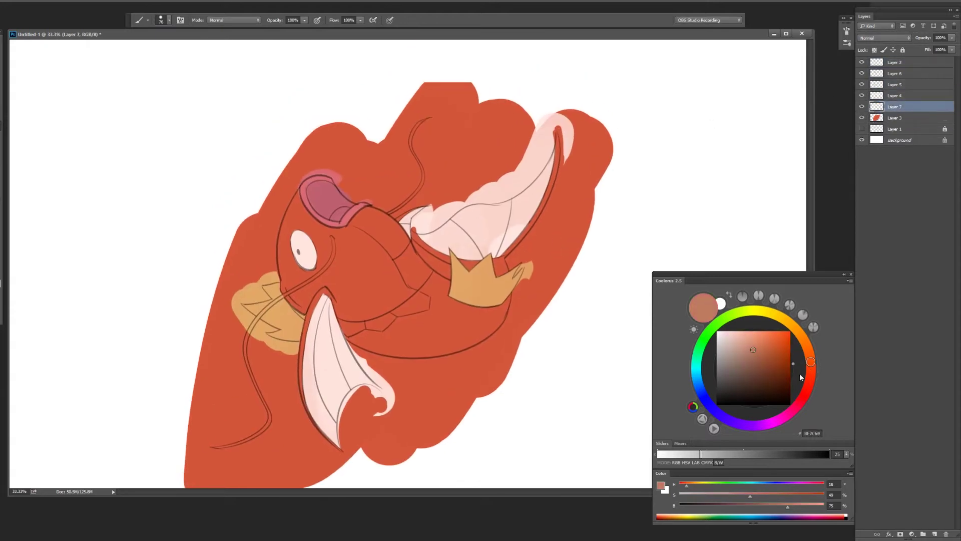
click(761, 334)
key(ctrl+shift+n)
key(Return)
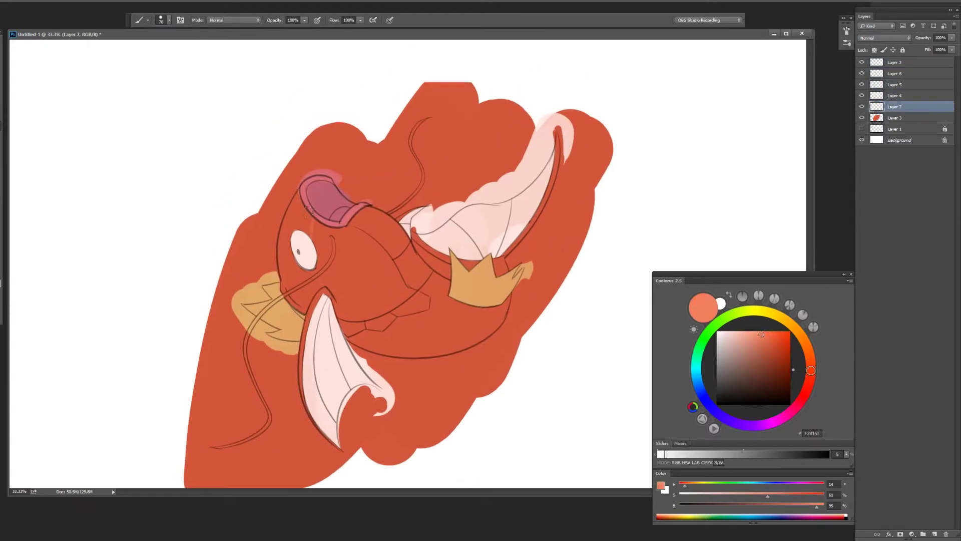
drag(325, 300, 445, 310)
key(g)
key(ctrl+j)
key(ctrl+j)
click(350, 280)
click(420, 290)
key(ctrl+plus)
key(ctrl+minus)
key(b)
Paint a light pink band along the belly on a new layer, then merge it into the body
click(799, 402)
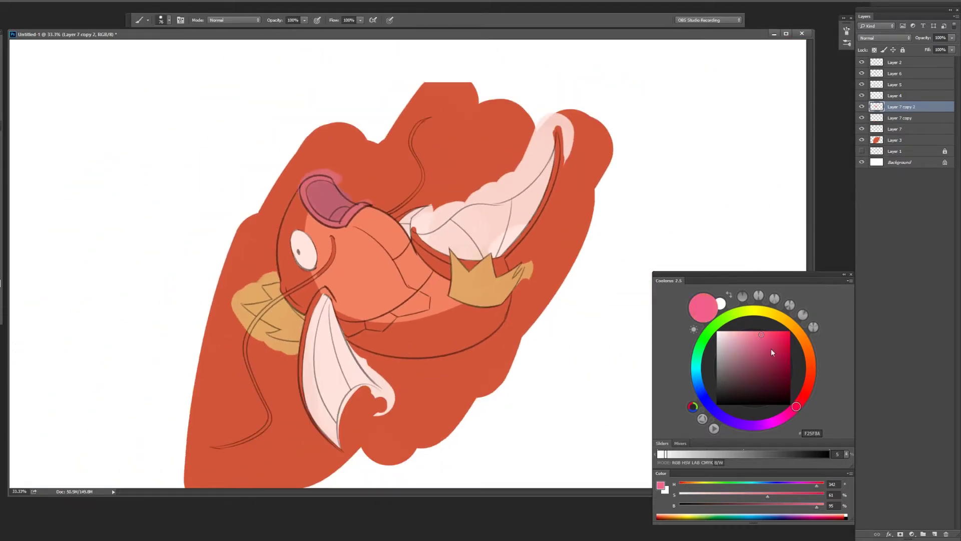
key(Delete)
key(Delete)
key(ctrl+shift+n)
key(Return)
alt+click(307, 262)
drag(343, 328, 516, 306)
key(g)
key(b)
key(ctrl+plus)
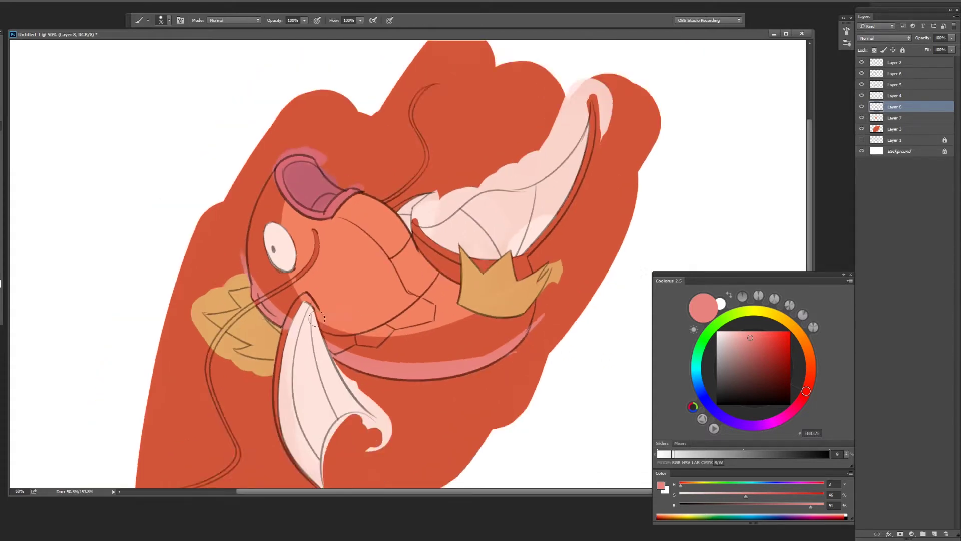
key(ctrl+e)
key(r)
key(ctrl+minus)
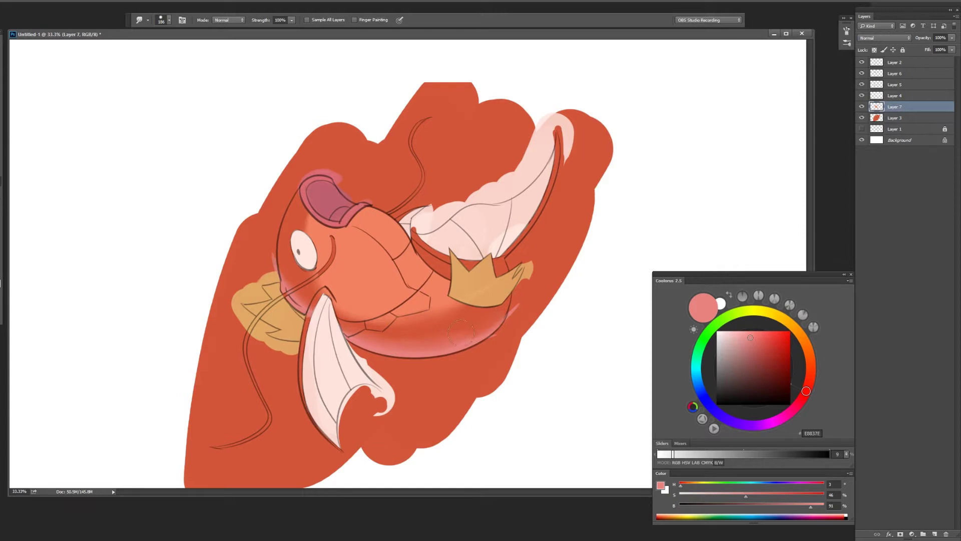
On a new layer, paint soft lighter-orange and pale peach highlights on the head and body
key(b)
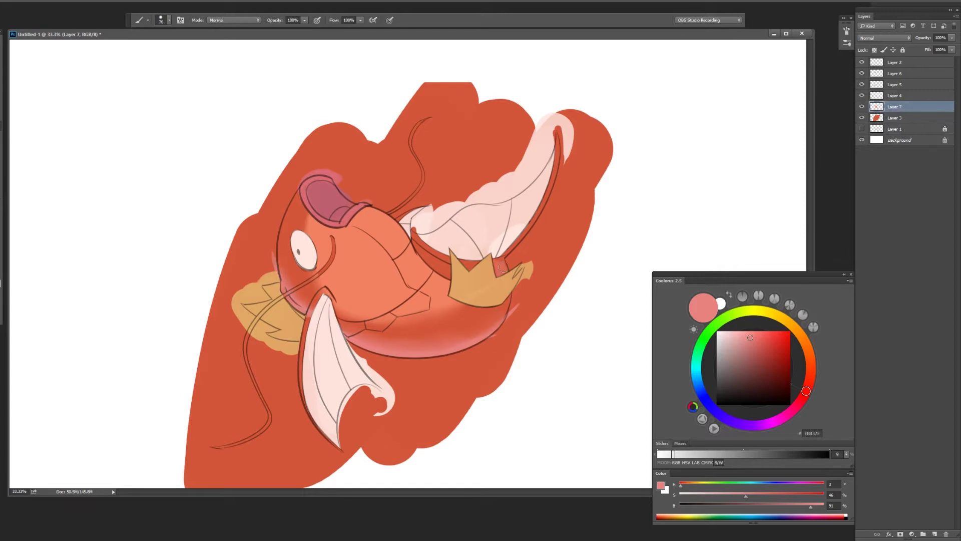
key(ctrl+shift+alt+n)
drag(806, 391, 809, 353)
click(759, 332)
drag(401, 270, 379, 238)
click(800, 333)
click(740, 331)
drag(401, 271, 379, 235)
key(r)
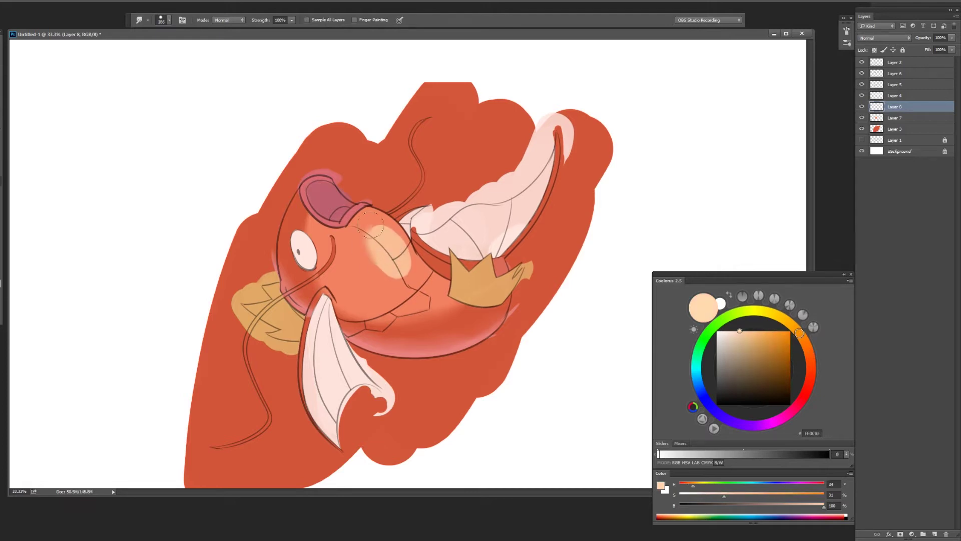
Above the pale fin fill layer, shade the upper and lower fins with greyish pink
click(894, 95)
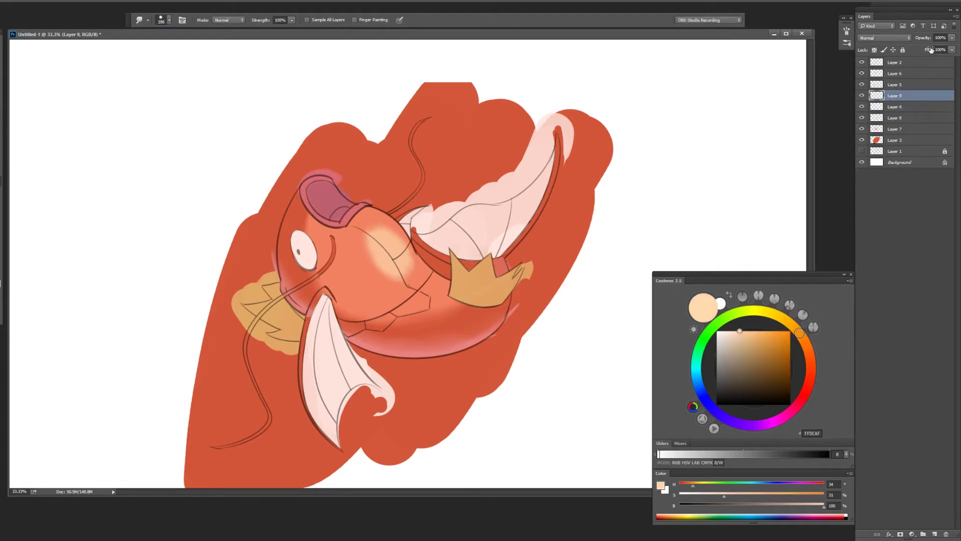
key(ctrl+j)
key(t)
key(b)
click(808, 384)
click(731, 347)
drag(477, 178, 501, 245)
drag(308, 311, 325, 391)
drag(320, 351, 360, 431)
drag(310, 325, 350, 426)
mouse_move(478, 220)
mouse_down()
mouse_move(489, 249)
mouse_move(561, 140)
mouse_up()
Clip the fin shading to the fin fill and smudge it softer on the upper fin
key(ctrl+alt+g)
drag(481, 240, 551, 150)
key(r)
drag(438, 245, 483, 228)
key(b)
Paint orange shading strokes on a new layer clipped to the layer beneath
alt+click(265, 313)
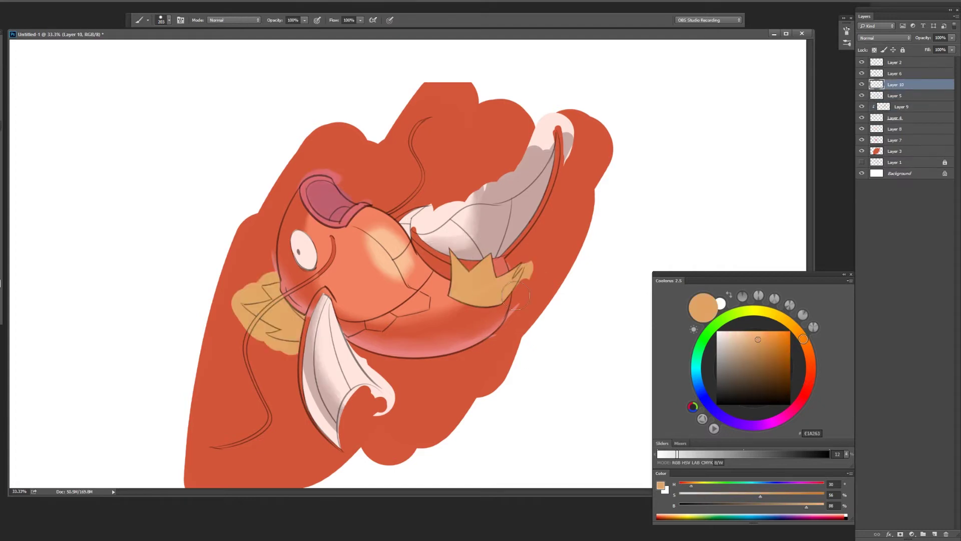
key(ctrl+shift+alt+n)
key(ctrl+t)
key(Return)
drag(436, 260, 541, 301)
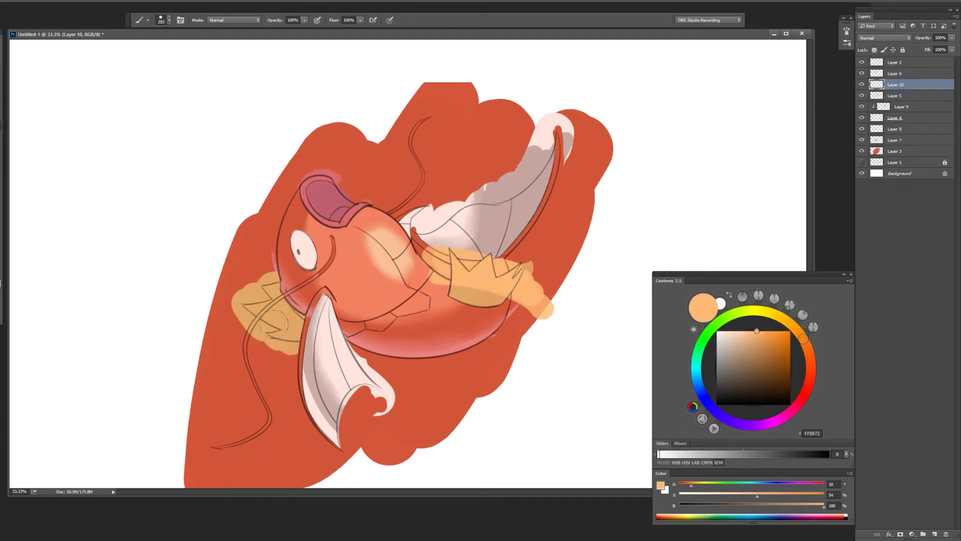
drag(235, 311, 340, 350)
key(ctrl+alt+g)
Add orange shading to the crown and rear fins on a layer above Layer 10, then merge down
click(920, 96)
key(ctrl+shift+n)
key(Return)
click(807, 355)
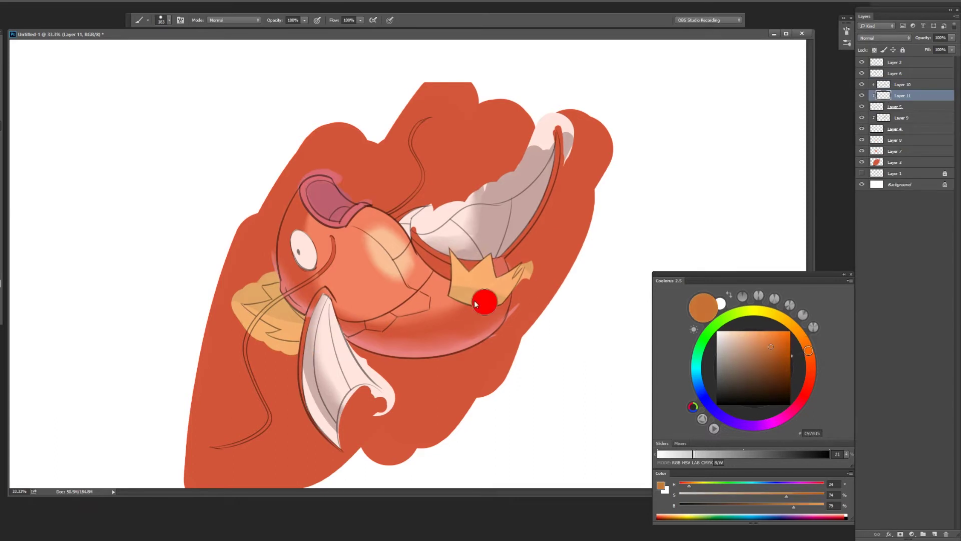
key(ctrl+bracketright)
drag(453, 293, 505, 290)
key(r)
key(b)
drag(238, 303, 303, 323)
key(r)
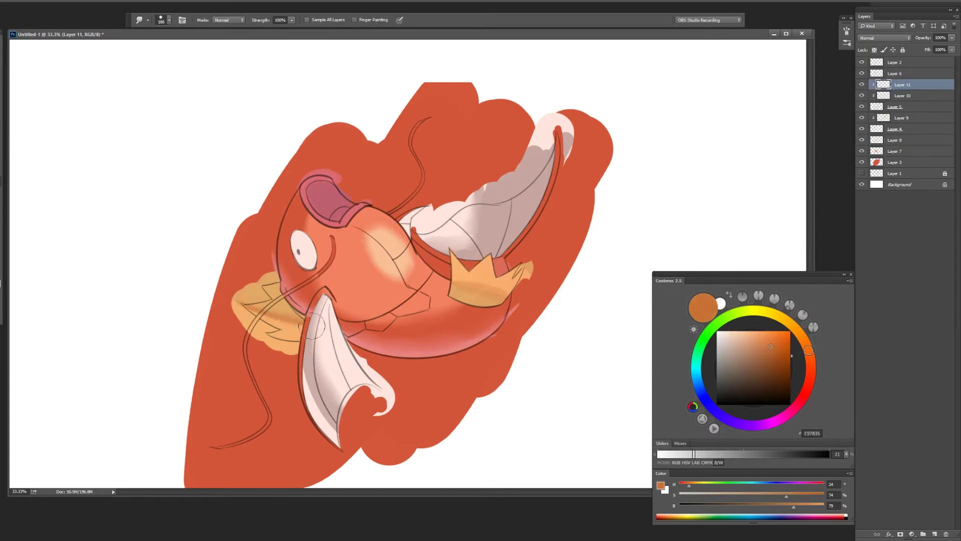
key(ctrl+e)
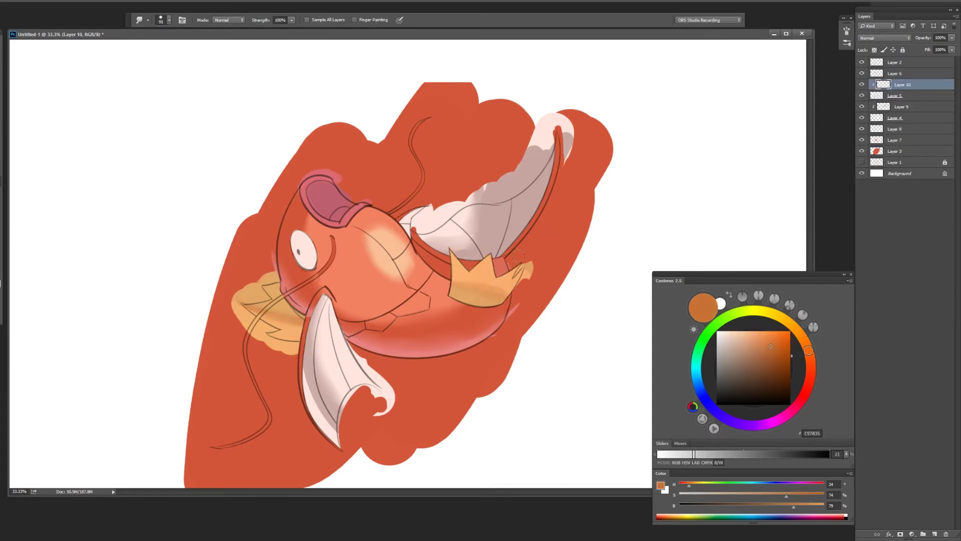
Prepare a new layer above Layer 7 with a darker red-brown shading colour
click(877, 139)
key(b)
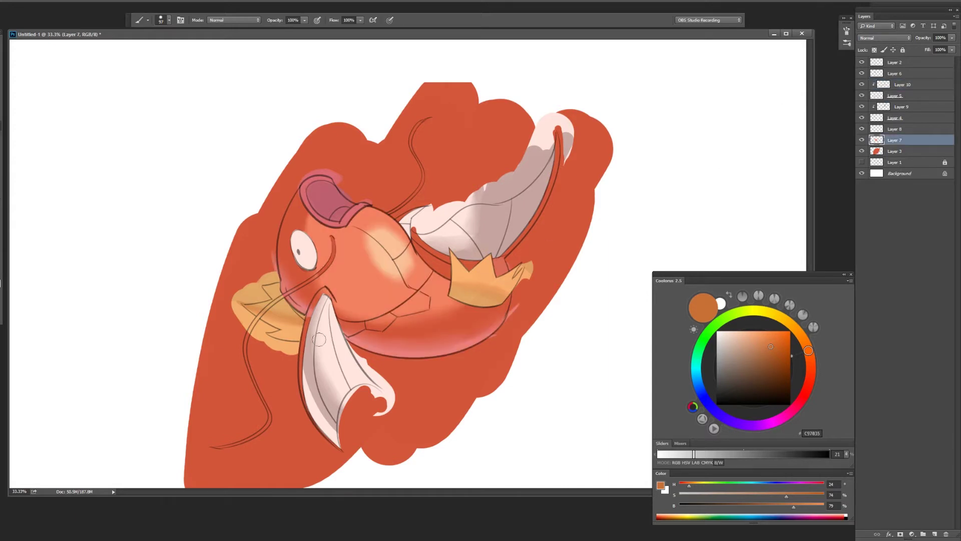
click(764, 354)
drag(764, 354, 767, 359)
key(ctrl+plus)
key(ctrl+plus)
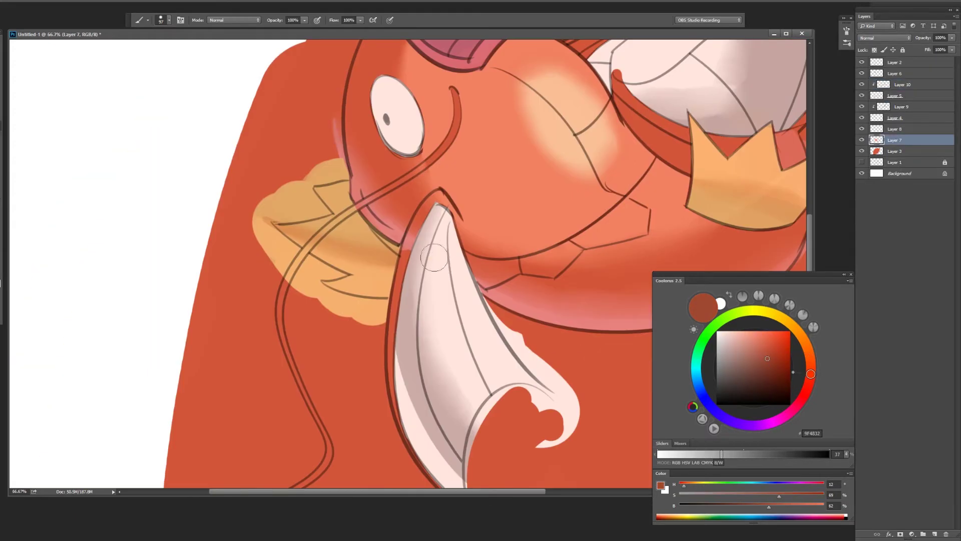
key(ctrl+shift+alt+n)
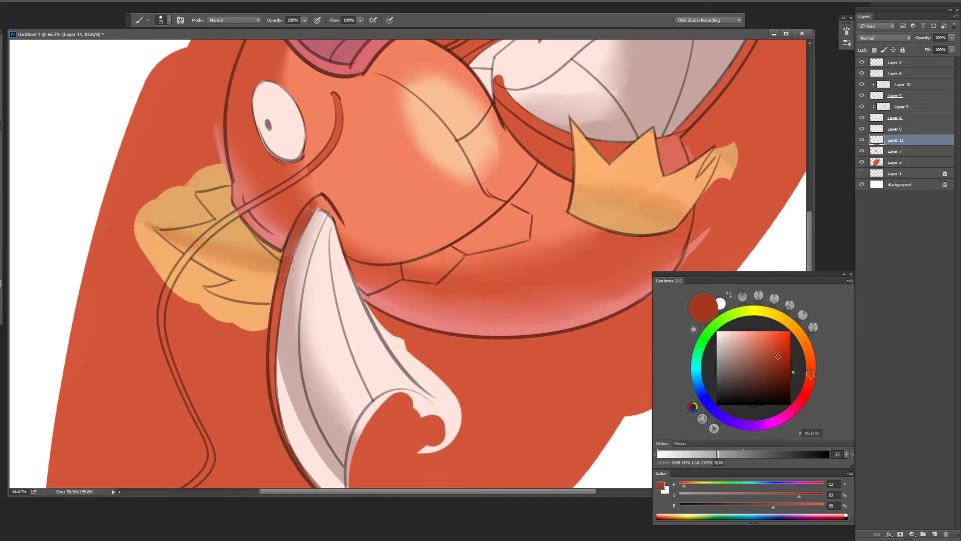
drag(354, 187, 277, 229)
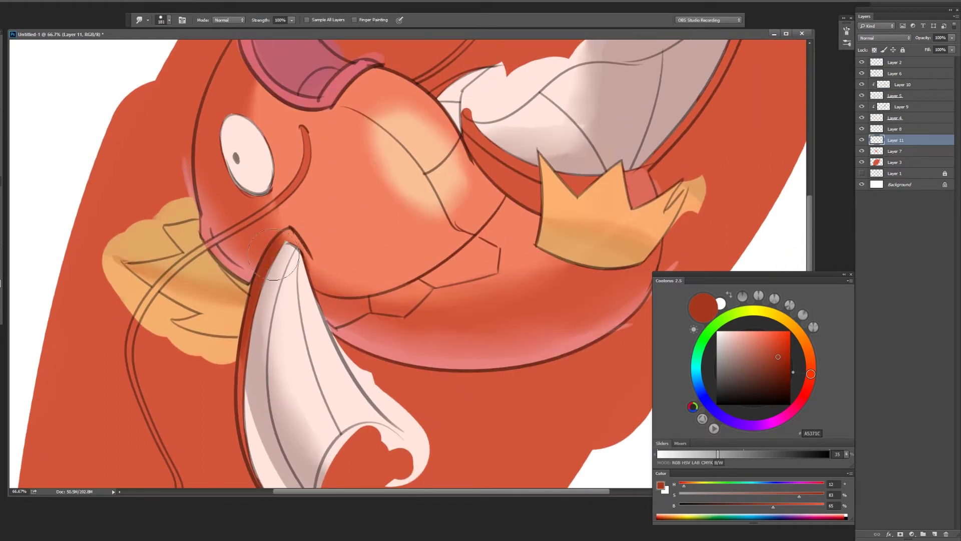
key(ctrl+minus)
Paint darker red-brown shading along the belly and smudge it near the fin
drag(529, 300, 430, 325)
key(r)
key(ctrl+minus)
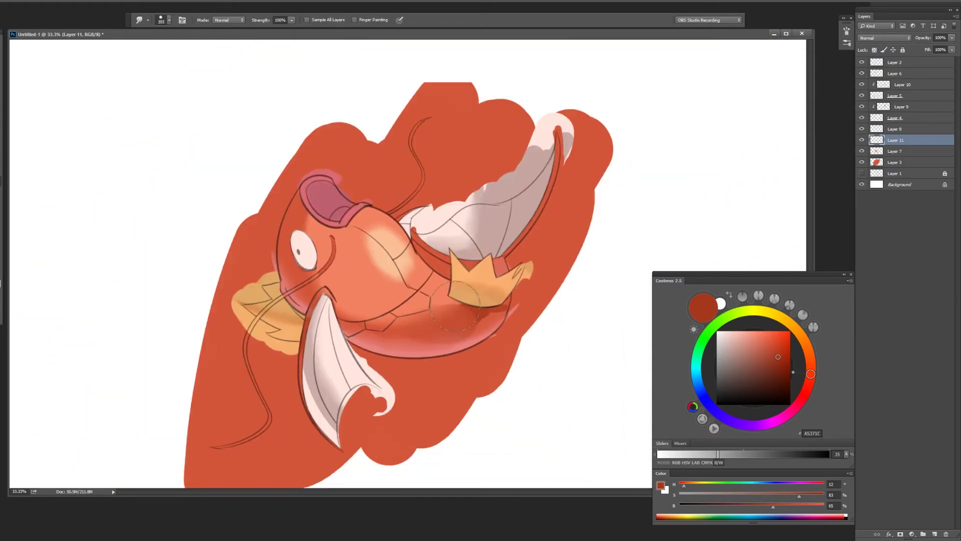
key(b)
key(r)
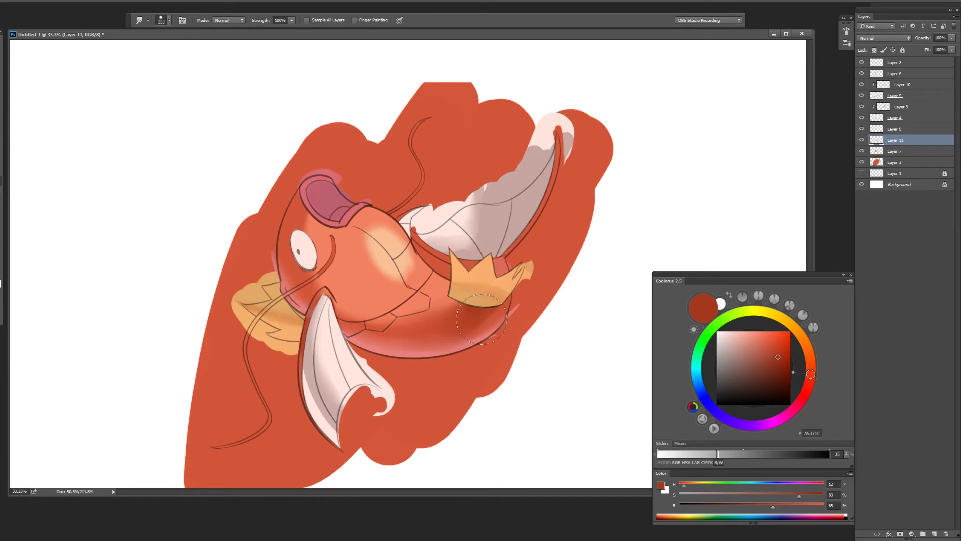
drag(360, 315, 361, 325)
key(b)
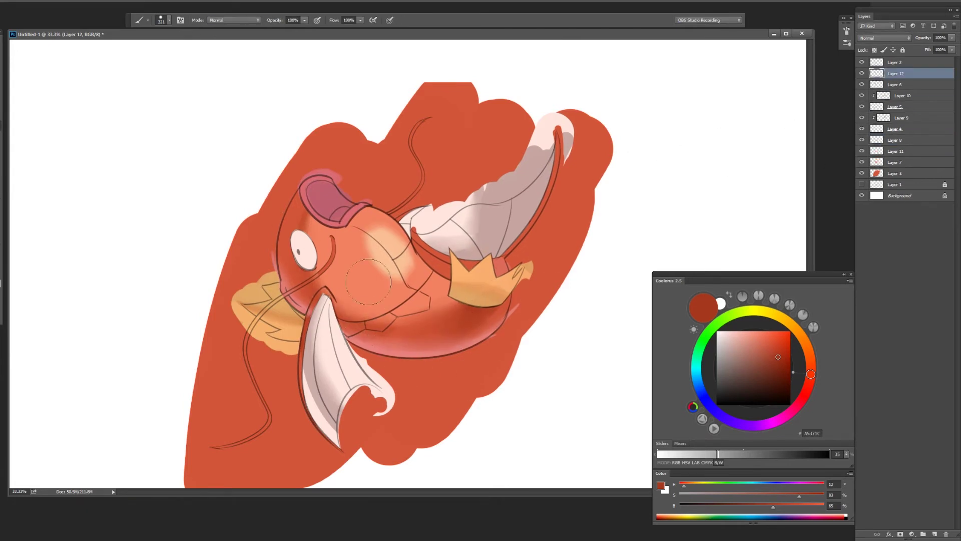
Brush peach highlights on the fin and along the cheek line, erasing near the tooth
scroll(376, 375, up, 2)
alt+click(379, 350)
alt+click(380, 350)
drag(370, 330, 300, 295)
key(e)
drag(420, 335, 420, 355)
key(alt+bracketright)
key(alt+bracketright)
key(b)
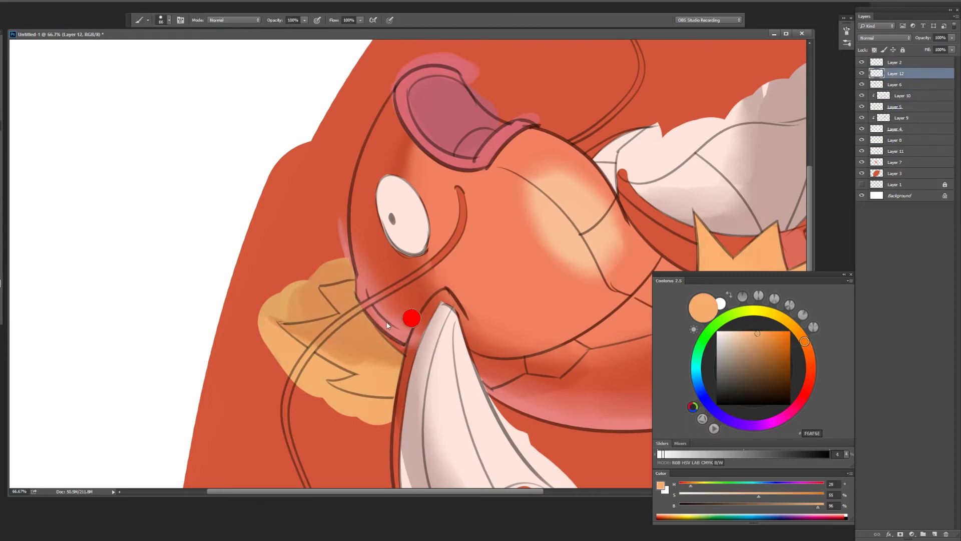
drag(408, 317, 378, 358)
mouse_move(430, 231)
mouse_down()
mouse_move(423, 290)
mouse_move(331, 340)
mouse_up()
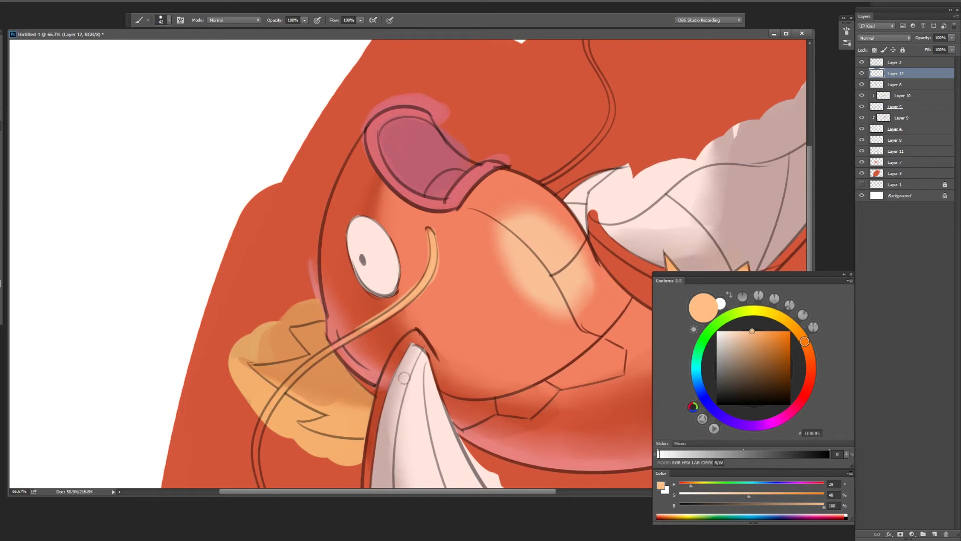
Add a peach highlight along the whisker, tidying with the eraser, then select Layer 7
drag(338, 482, 365, 392)
alt+click(365, 392)
alt+click(395, 227)
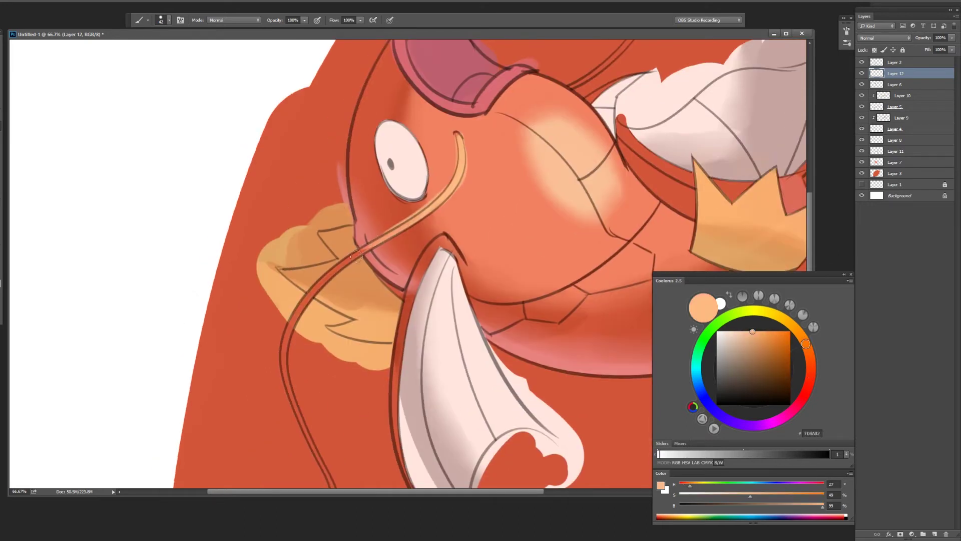
drag(573, 102, 357, 267)
key(e)
mouse_move(265, 334)
mouse_down()
mouse_move(324, 304)
mouse_move(275, 380)
mouse_up()
key(b)
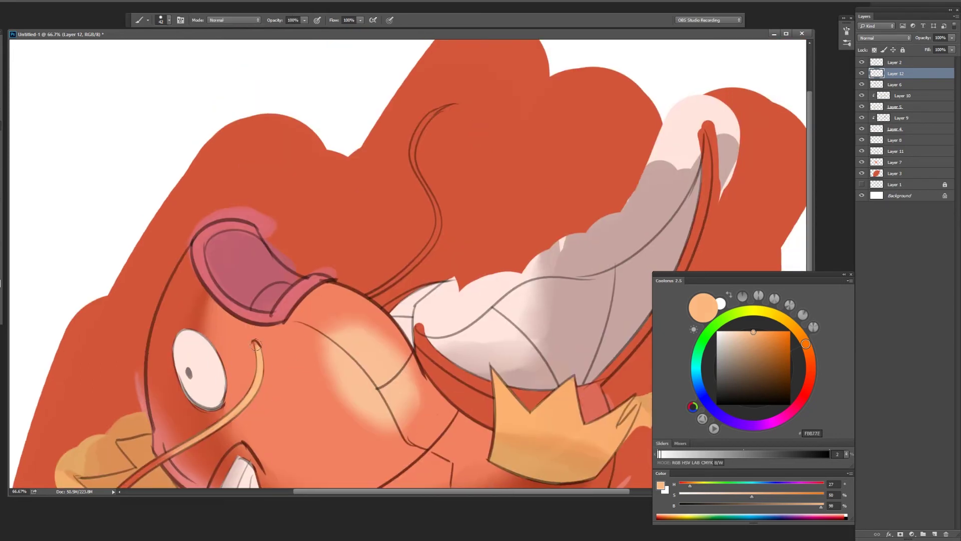
alt+click(253, 343)
scroll(437, 217, down, 1)
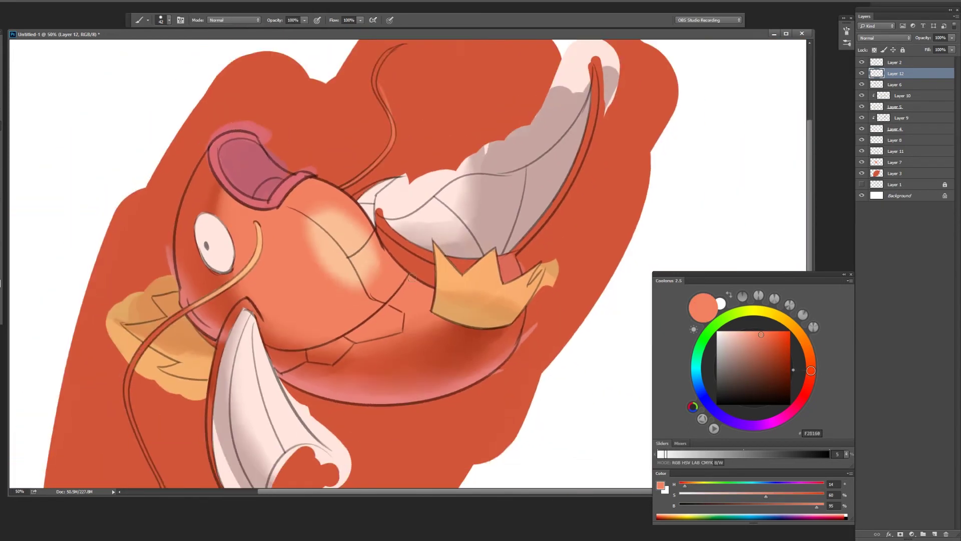
alt+click(376, 430)
On Layer 6, brighten the lip edge with light pink and smudge the mouth interior darker
key(e)
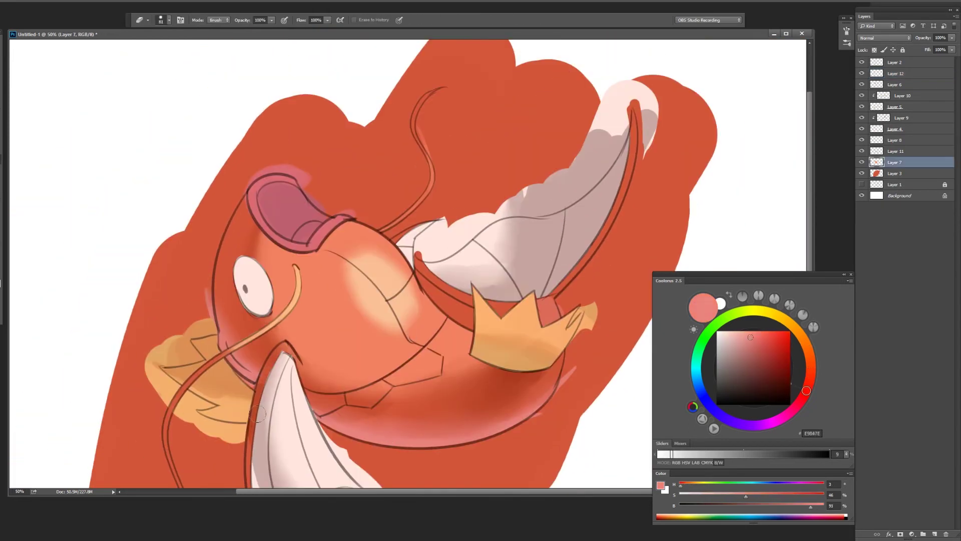
drag(275, 376, 301, 355)
ctrl+click(399, 213)
alt+click(333, 215)
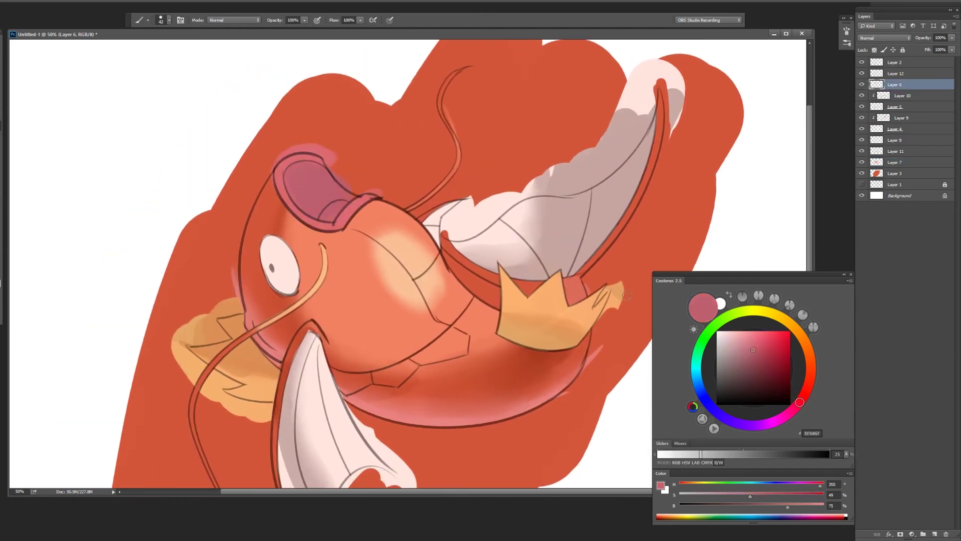
key(b)
alt+click(369, 199)
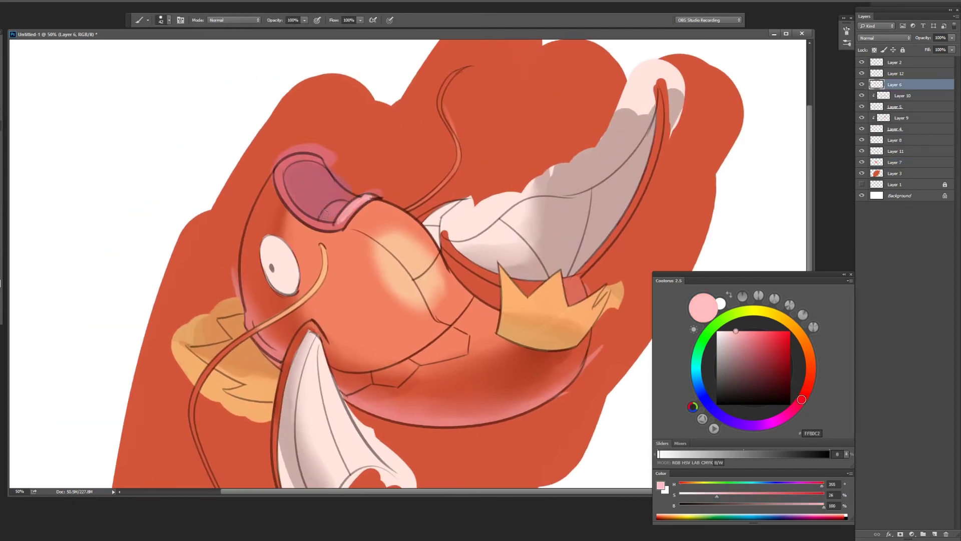
drag(371, 196, 341, 219)
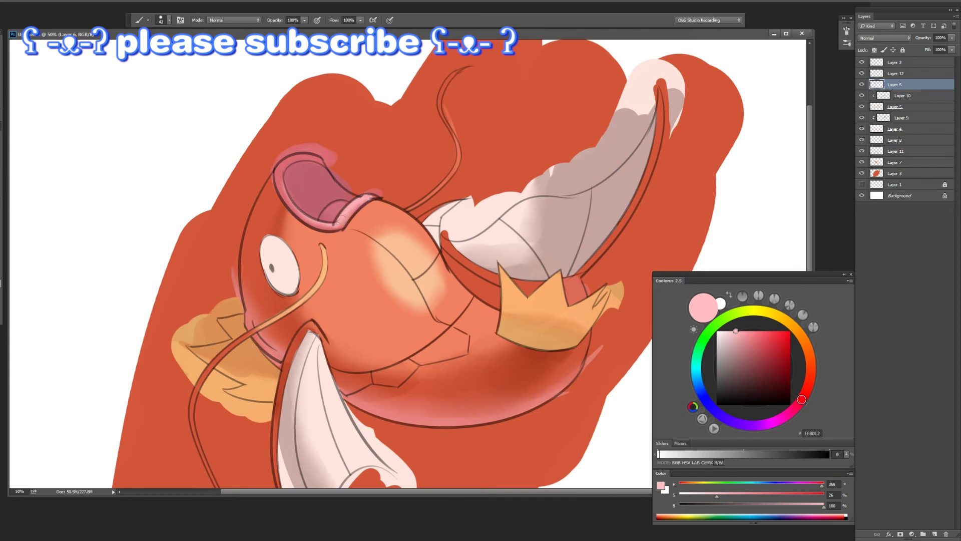
alt+click(290, 174)
key(r)
drag(313, 192, 305, 186)
key(b)
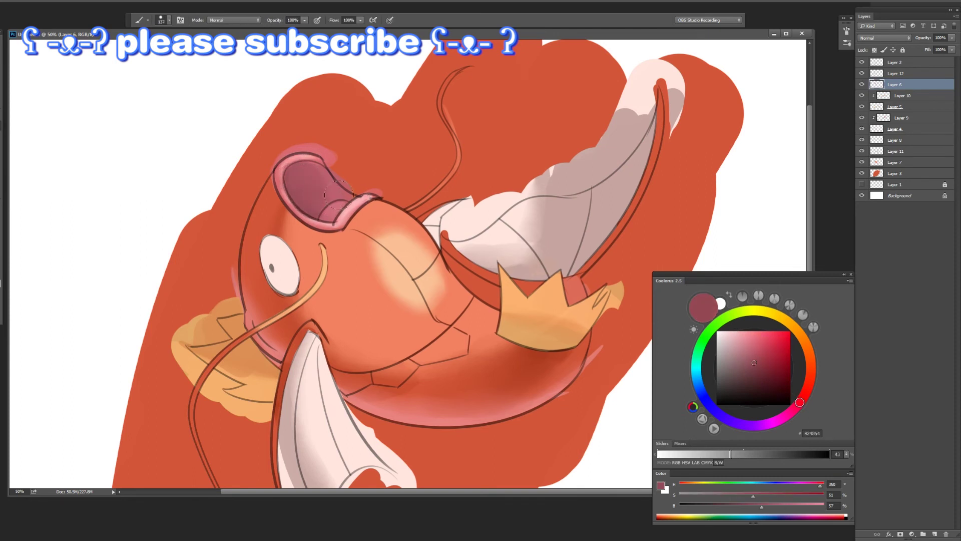
Hide the shading layers to show only the line art and flat red base Layer 3
click(758, 337)
alt+click(336, 220)
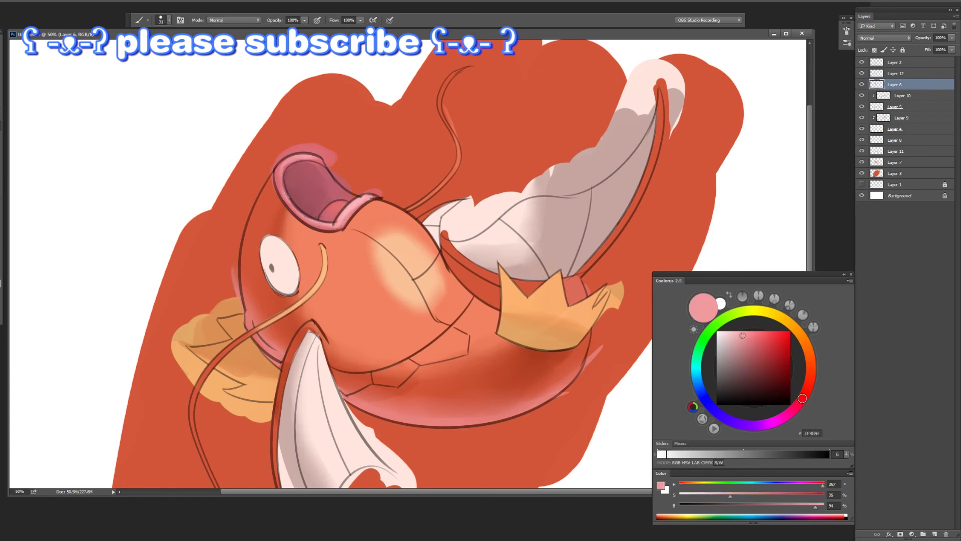
key(ctrl+minus)
drag(861, 163, 862, 73)
click(921, 212)
Erase the stray red at the fin tip on the base layer, then scroll toward the tail
key(e)
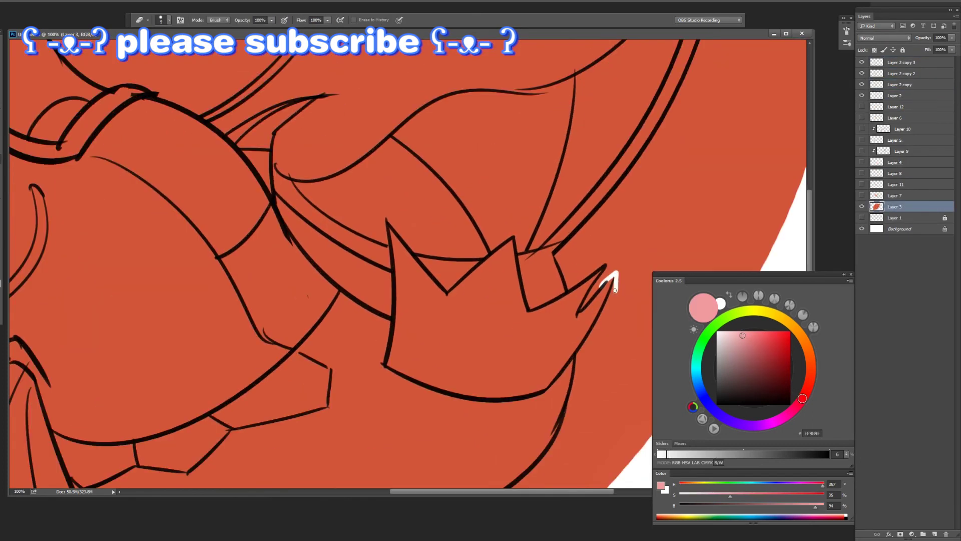
drag(540, 202, 534, 223)
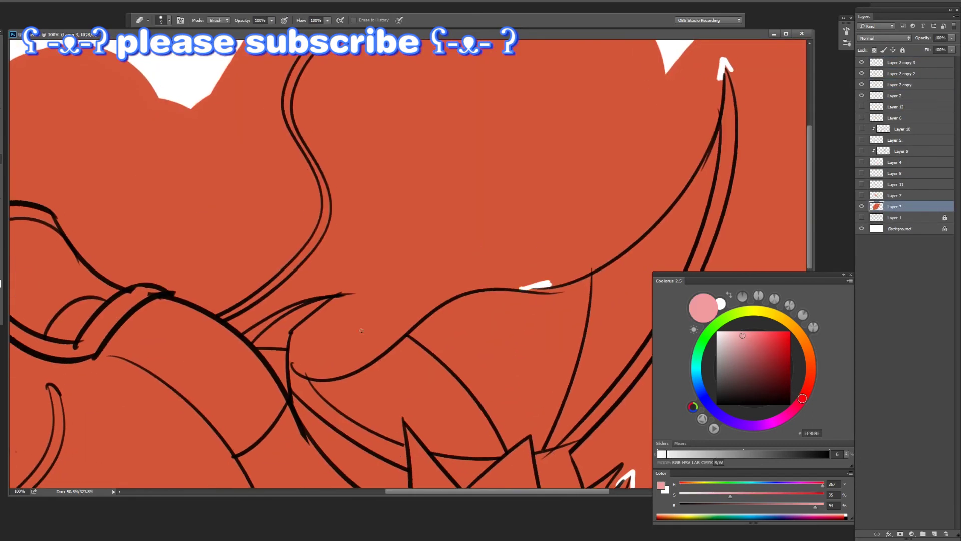
scroll(535, 236, down, 5)
scroll(203, 256, down, 5)
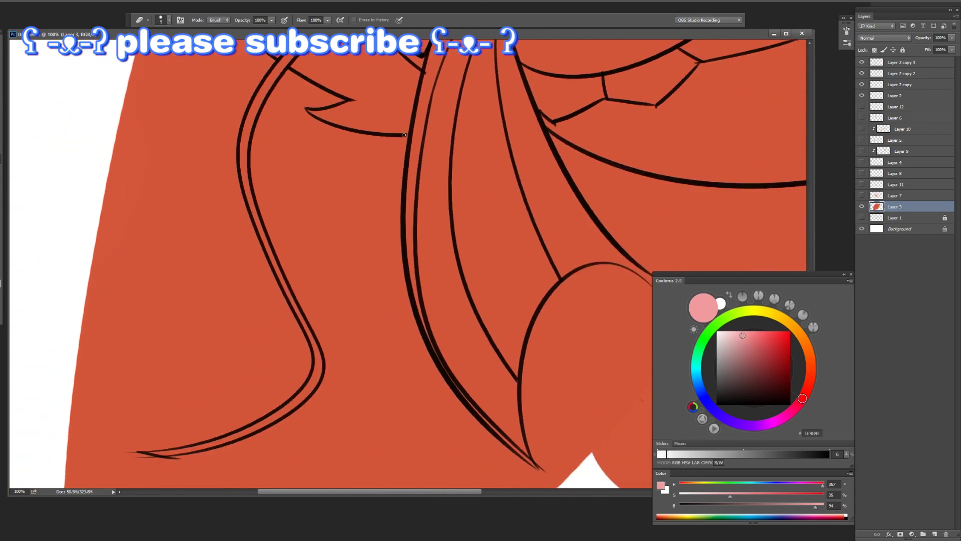
scroll(379, 428, down, 5)
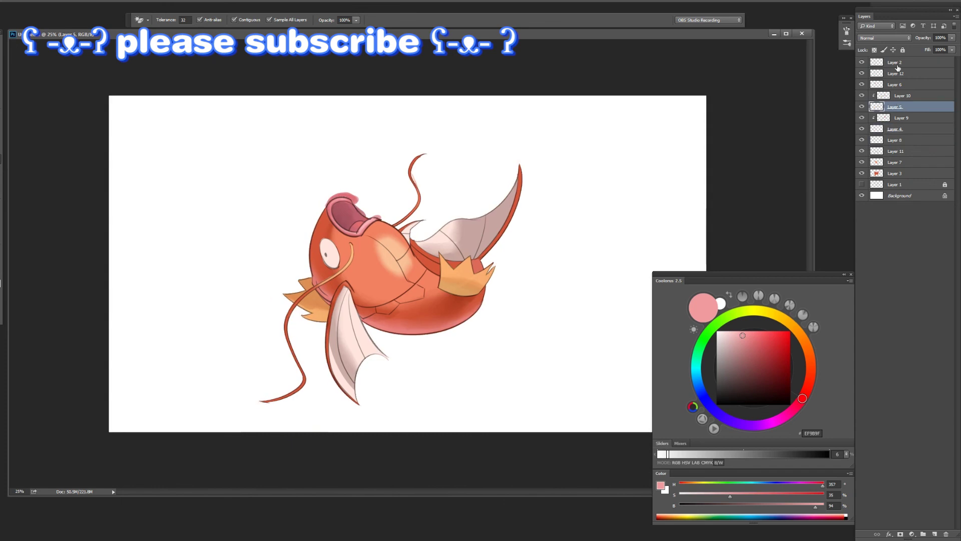
On a new top layer, paint a faint soft-red wash over the face and fin with a large brush
key(ctrl+shift+alt+n)
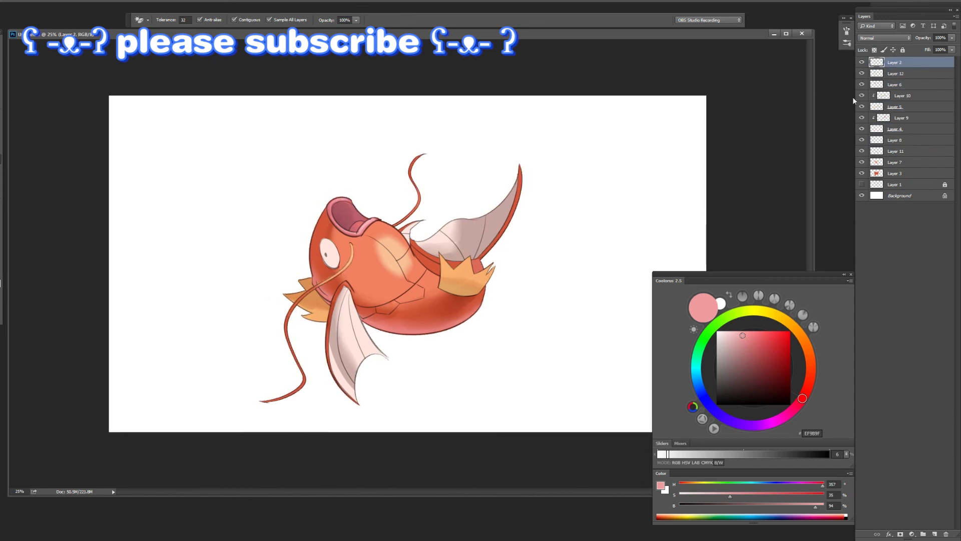
key(b)
alt+click(432, 329)
drag(444, 334, 466, 321)
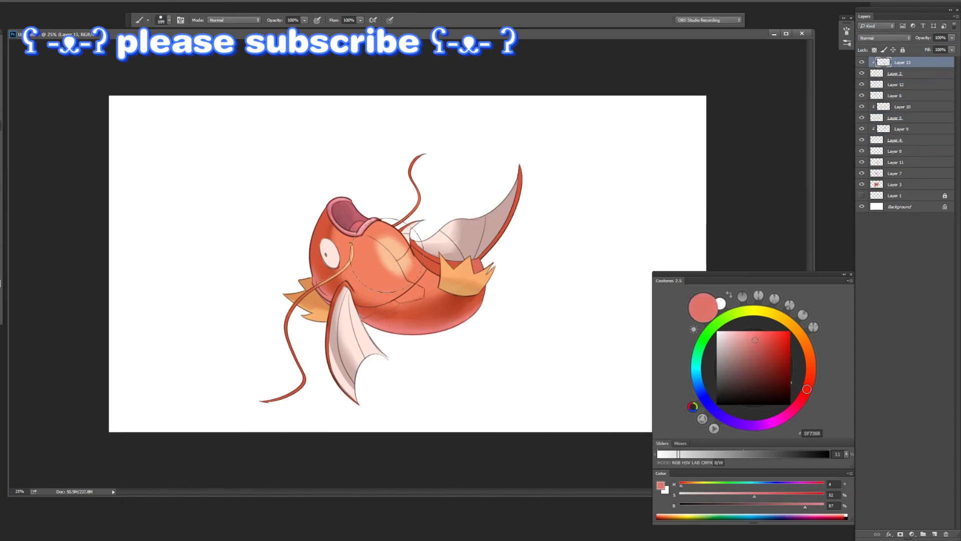
drag(337, 280, 327, 319)
key(w)
ctrl+click(437, 270)
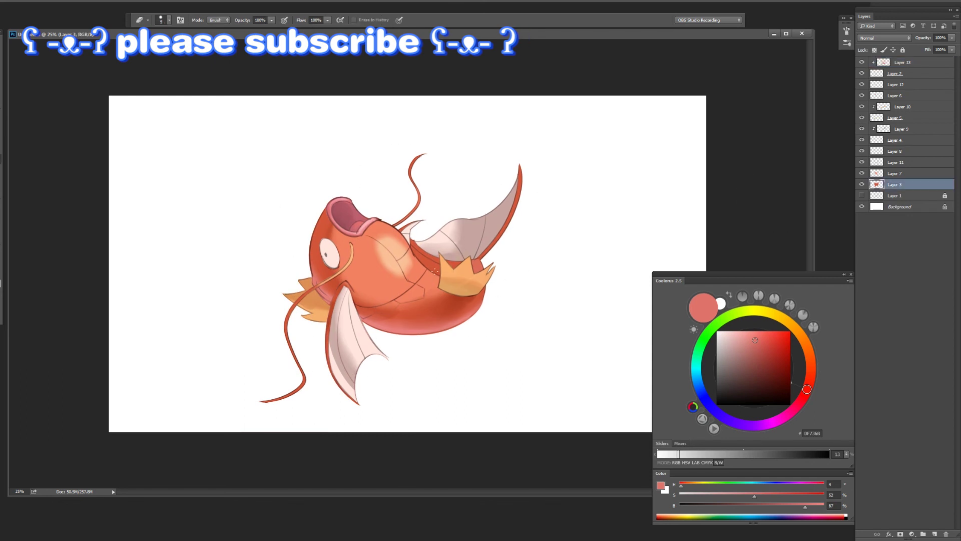